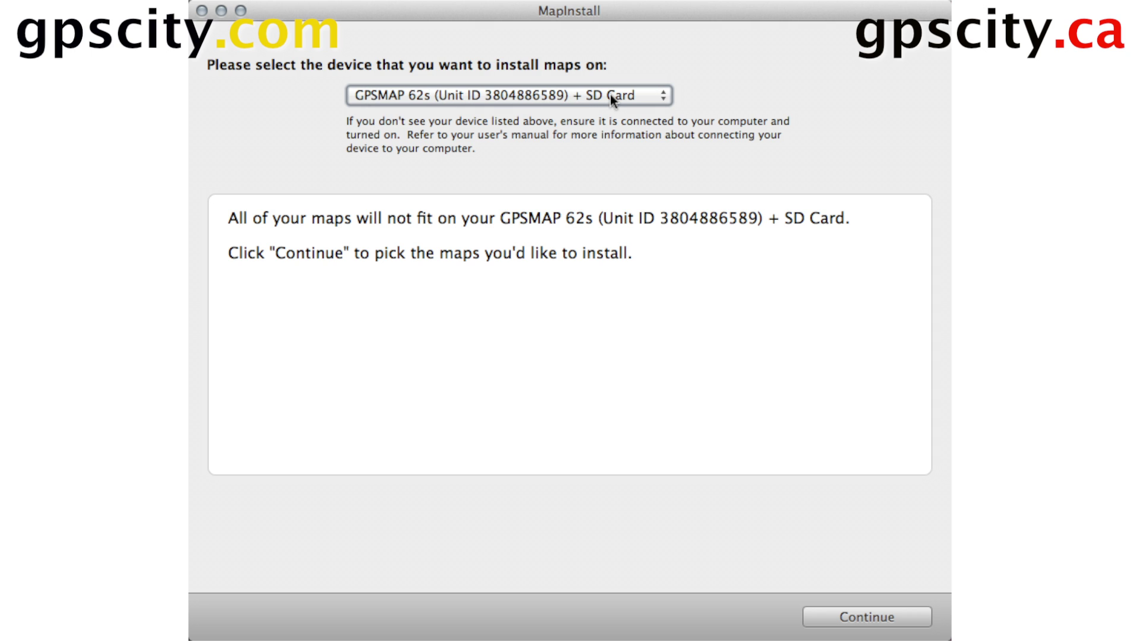
Step: Continue with GPSMAP 62s + SD Card as the install device
left_click(841, 618)
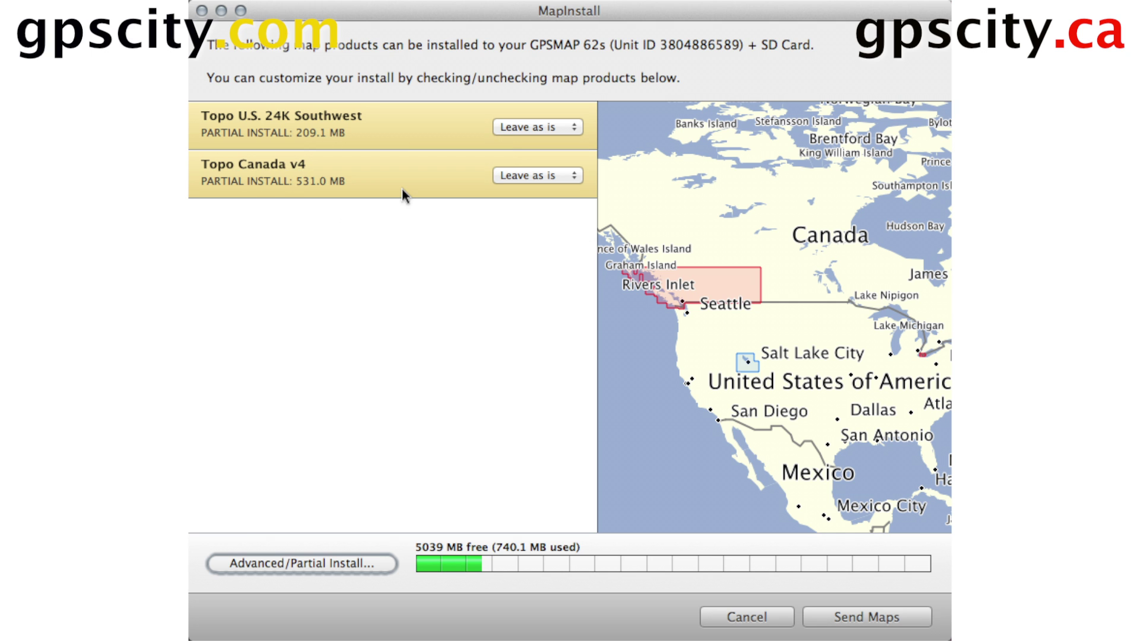
Step: Try Full Install for Topo Canada v4, revert to Leave as is, then choose Advanced/Partial Install
left_click(574, 132)
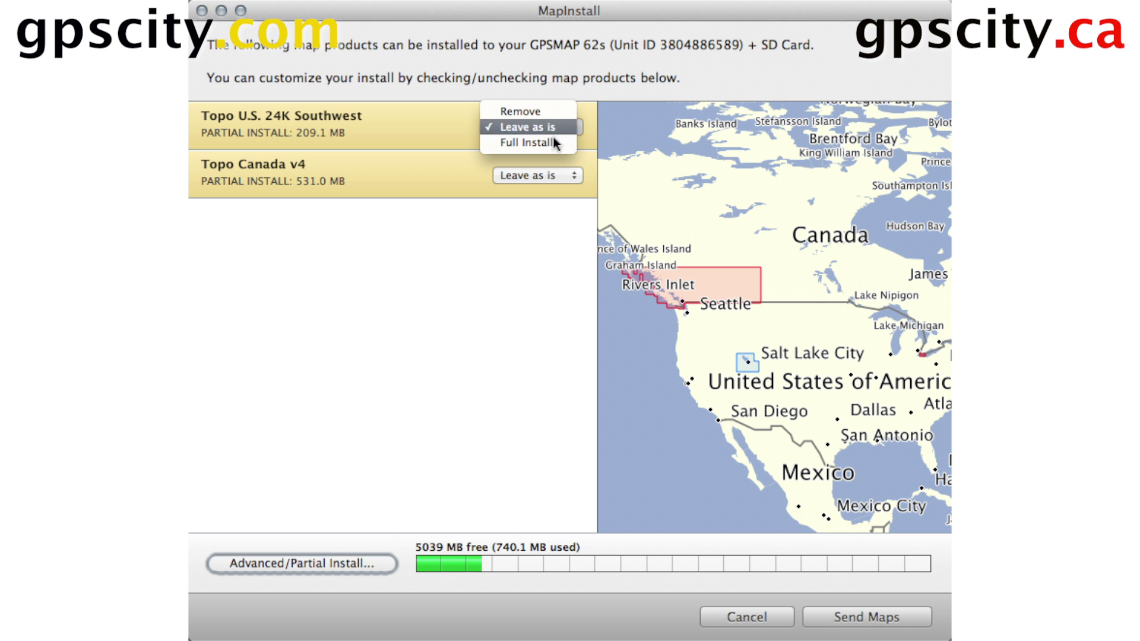
left_click(395, 266)
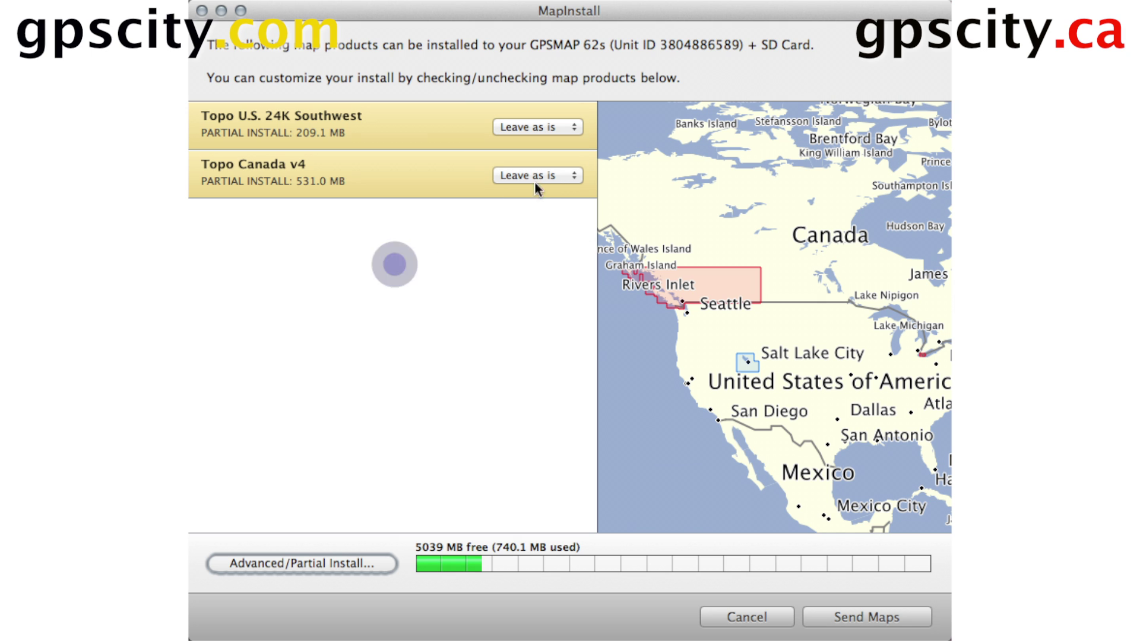
left_click(552, 175)
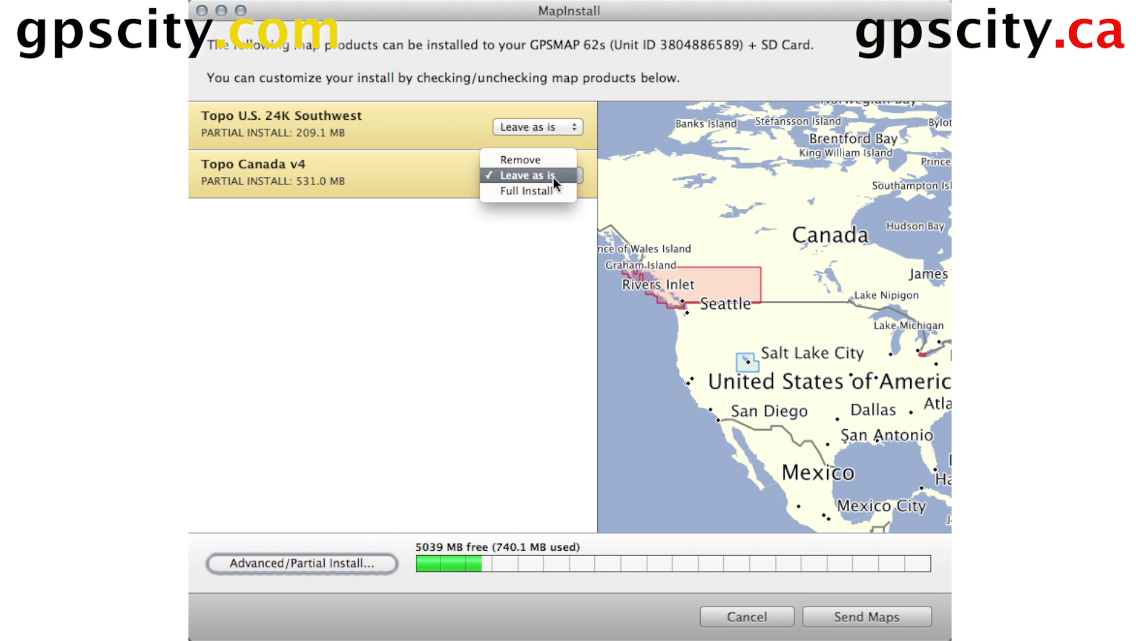
left_click(522, 194)
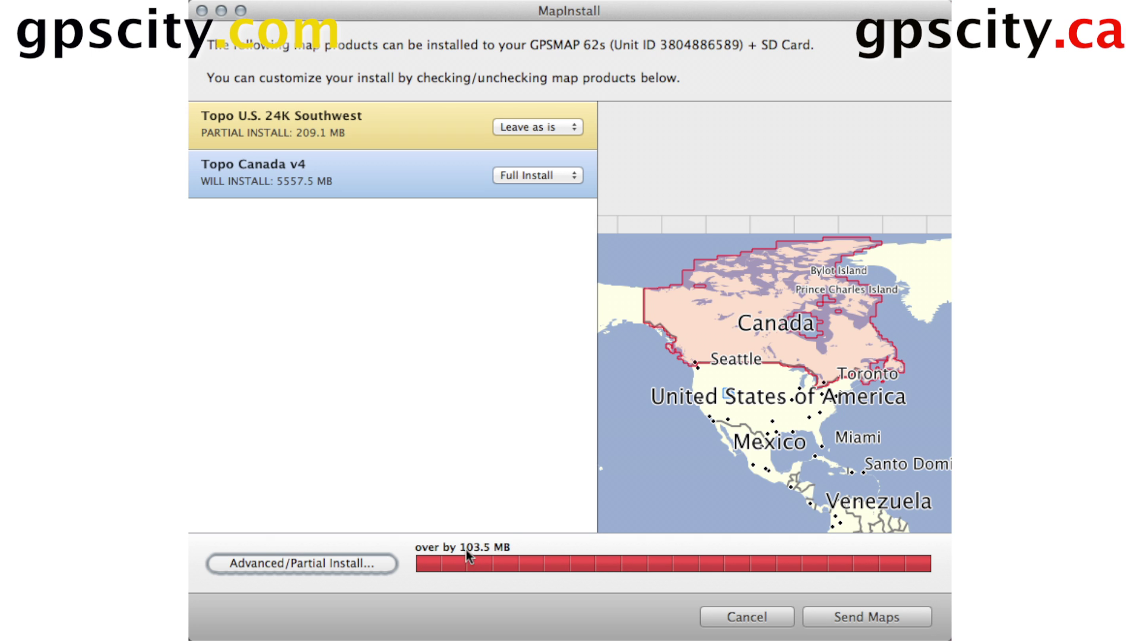
left_click(557, 170)
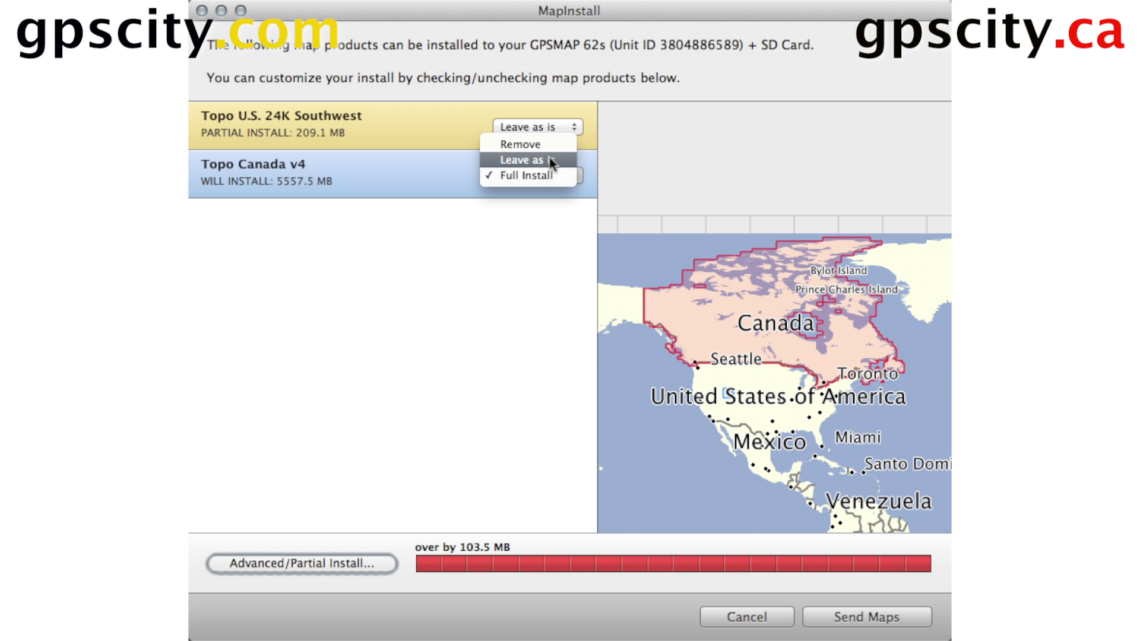
left_click(551, 160)
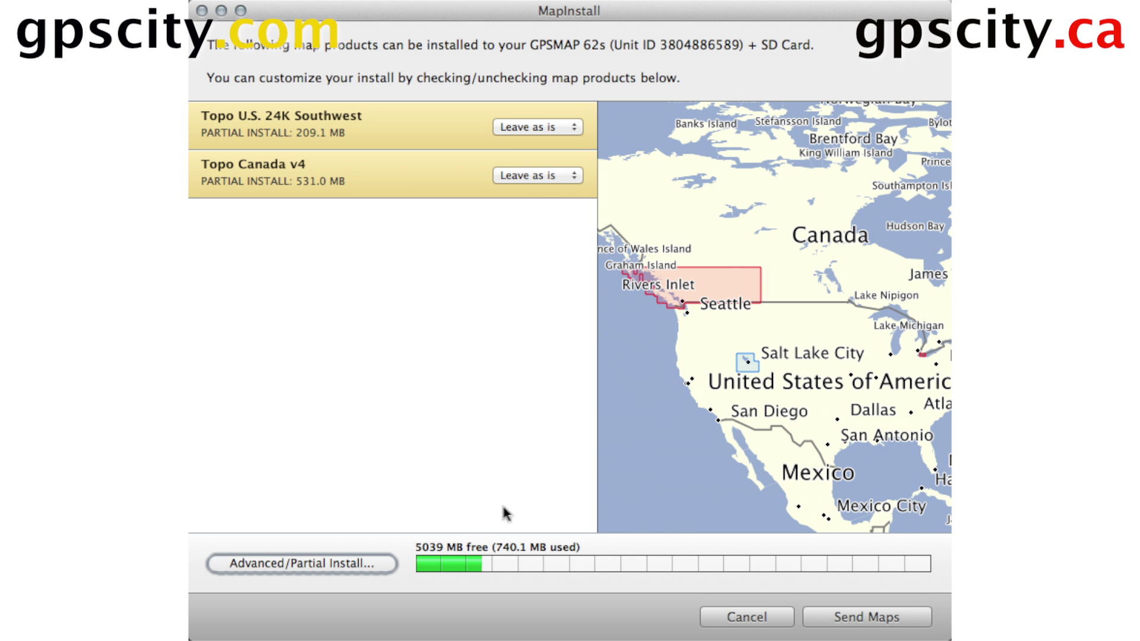
left_click(316, 563)
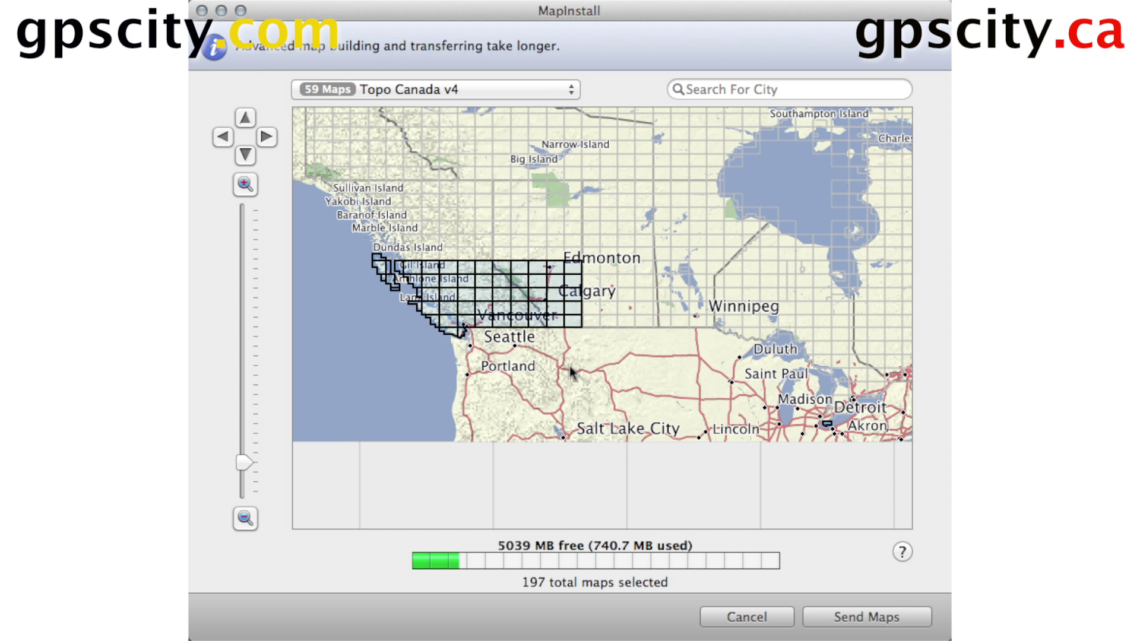
Step: Reselect the Edmonton and Calgary tiles and extend the Topo Canada v4 selection north to 136 maps
left_click(574, 267)
left_click_drag(515, 303, 504, 301)
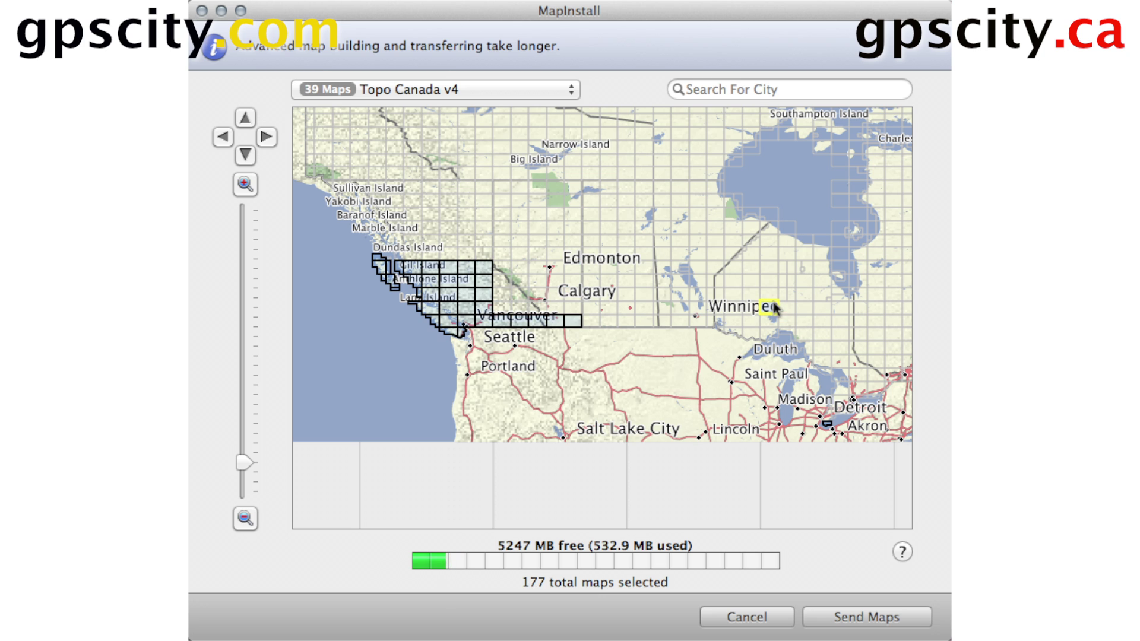
left_click(574, 269)
left_click_drag(574, 269, 498, 316)
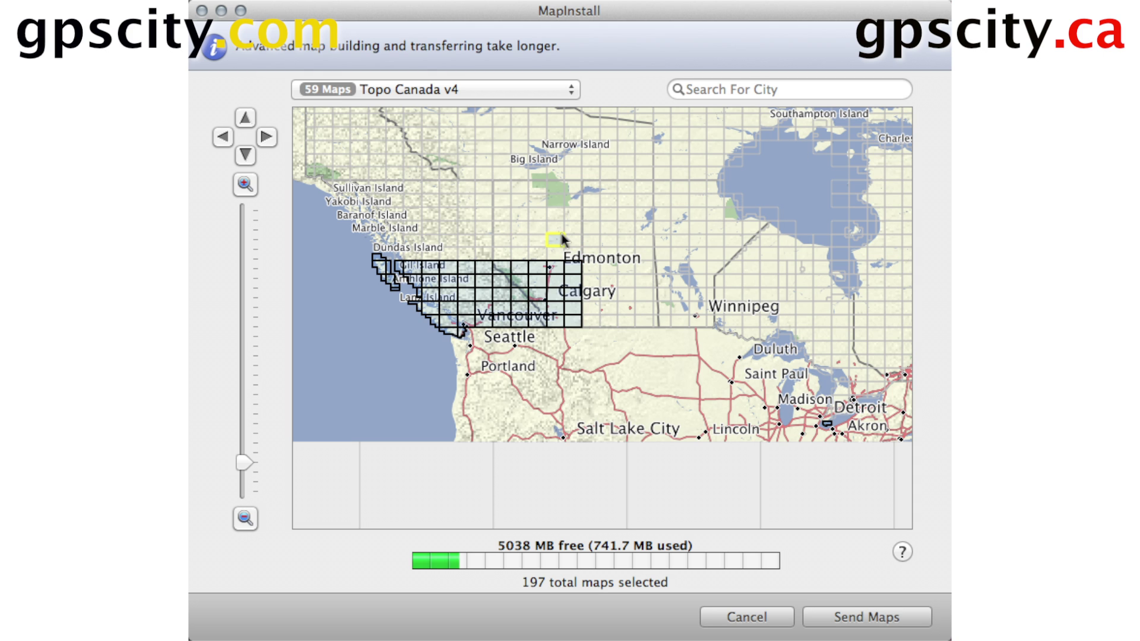
left_click_drag(571, 189, 330, 287)
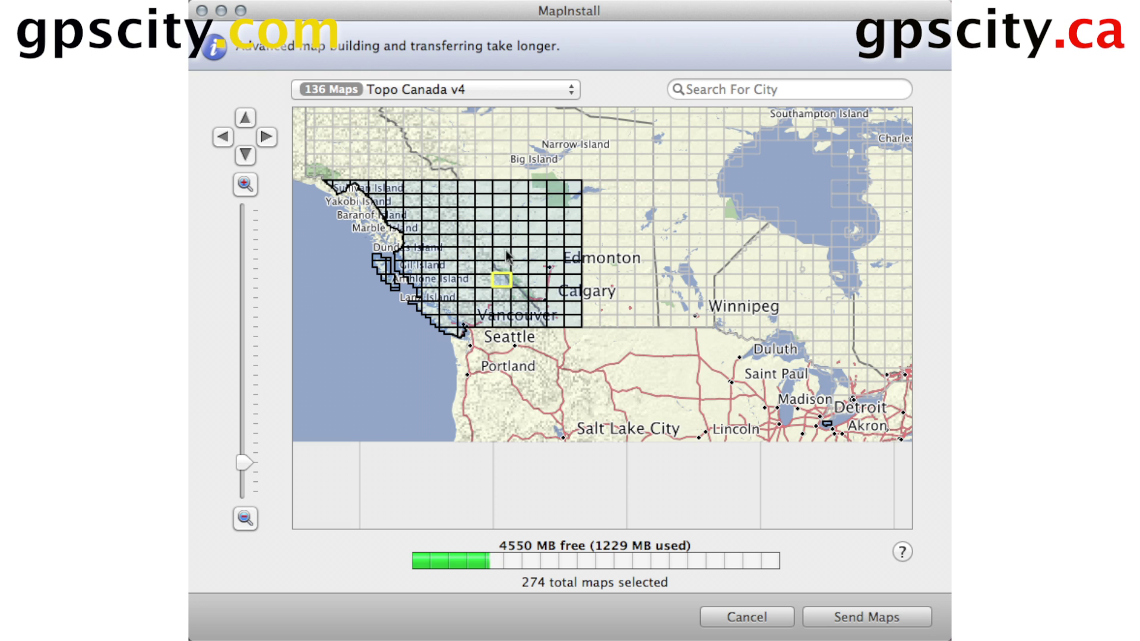
left_click(508, 90)
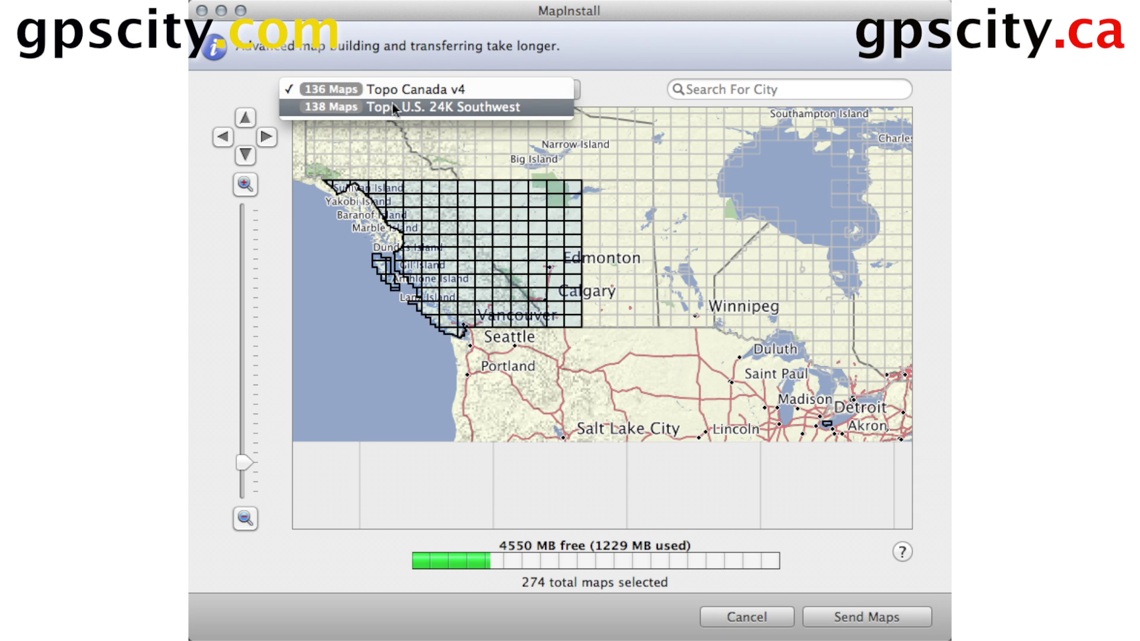
Step: Switch to Topo U.S. 24K Southwest and deselect the tiles south of Salt Lake City
left_click(516, 109)
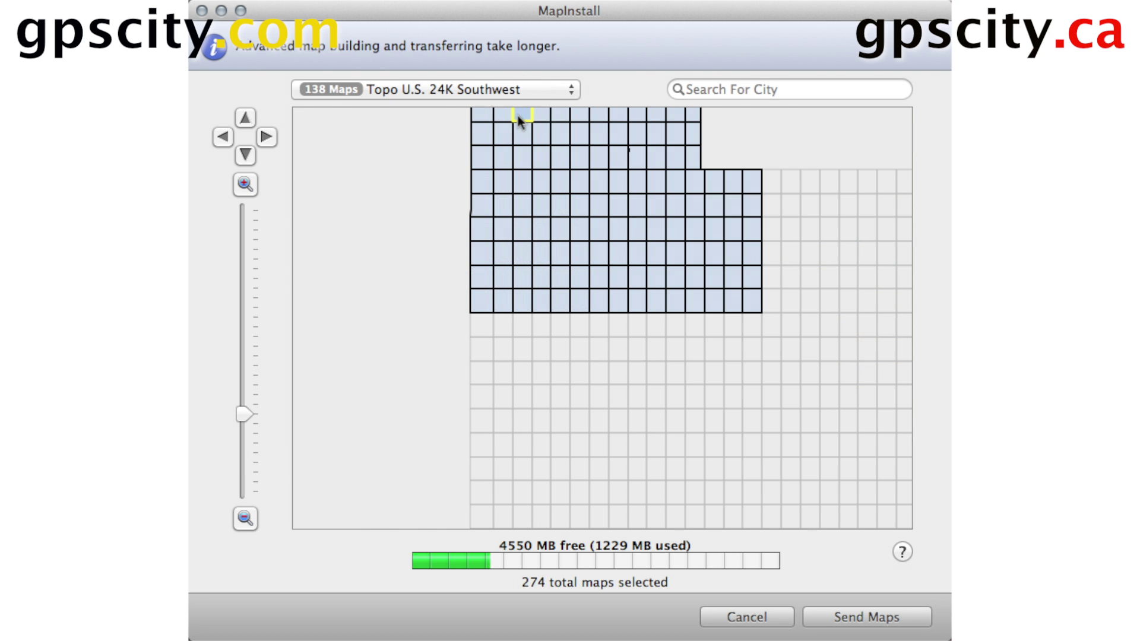
scroll(658, 275, "up", 1)
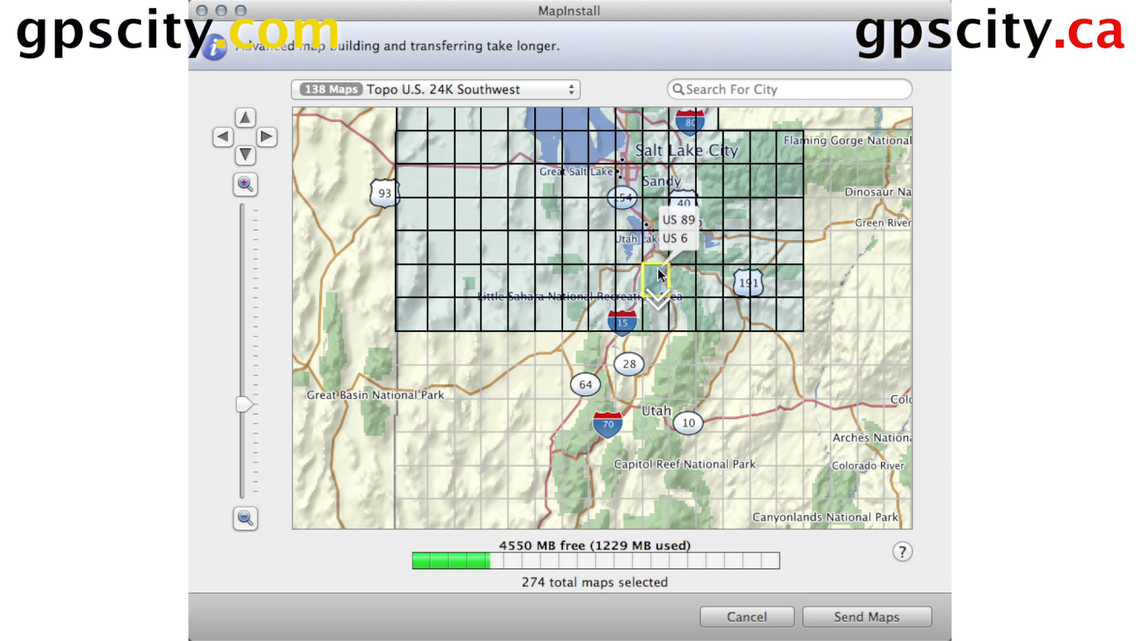
scroll(657, 268, "down", 1)
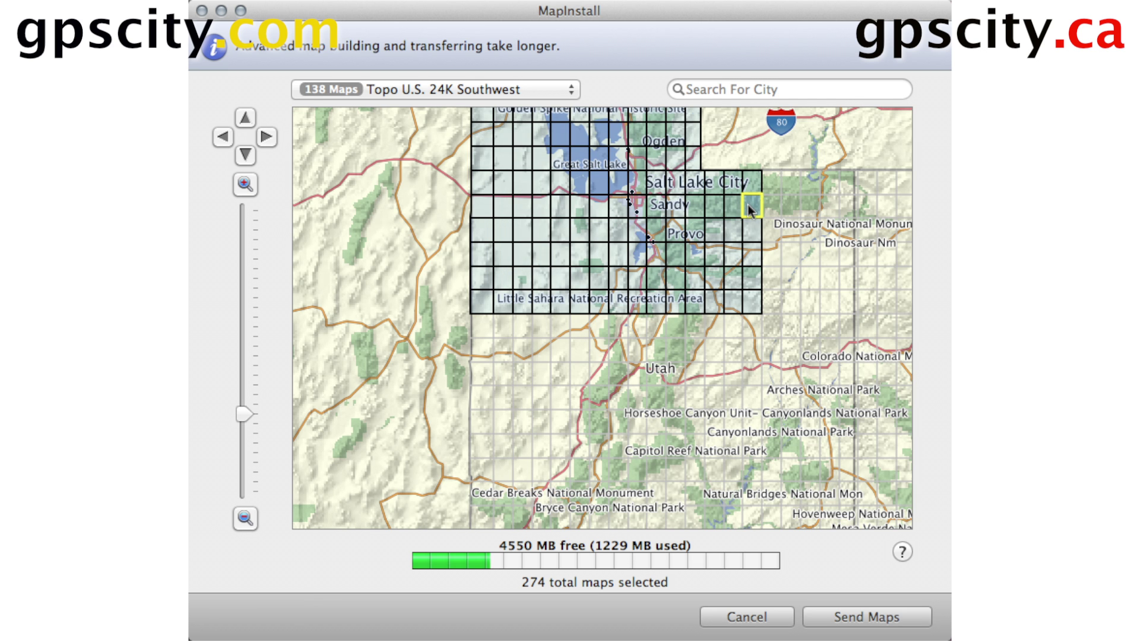
mouse_move(749, 204)
left_mouse_down()
mouse_move(699, 300)
mouse_move(479, 305)
left_mouse_up()
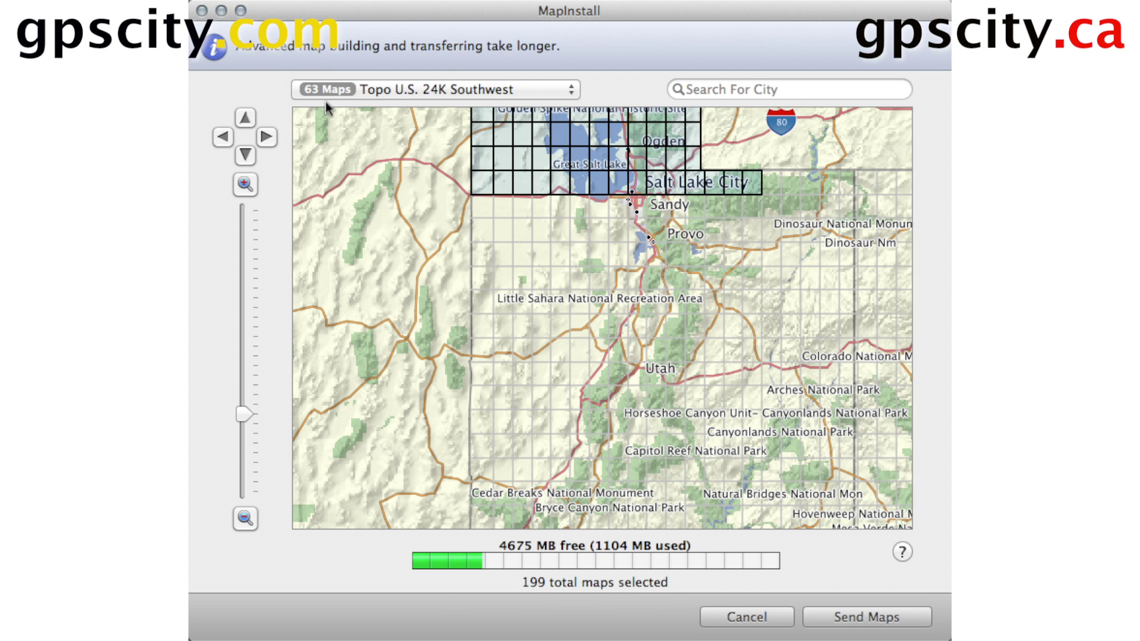
left_click(515, 90)
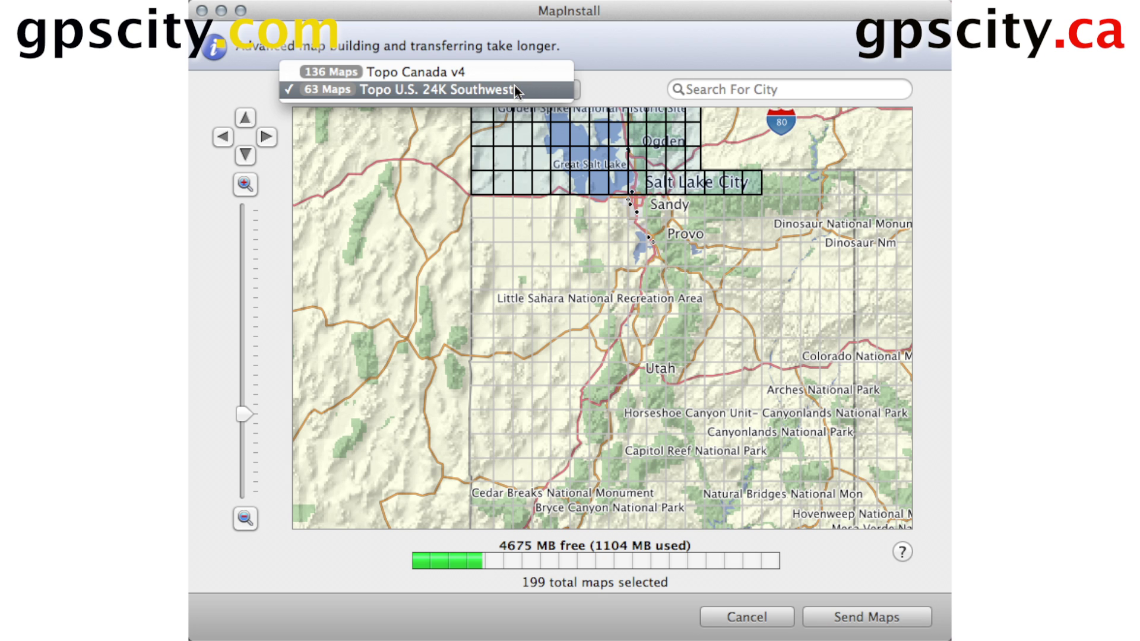
left_click(225, 280)
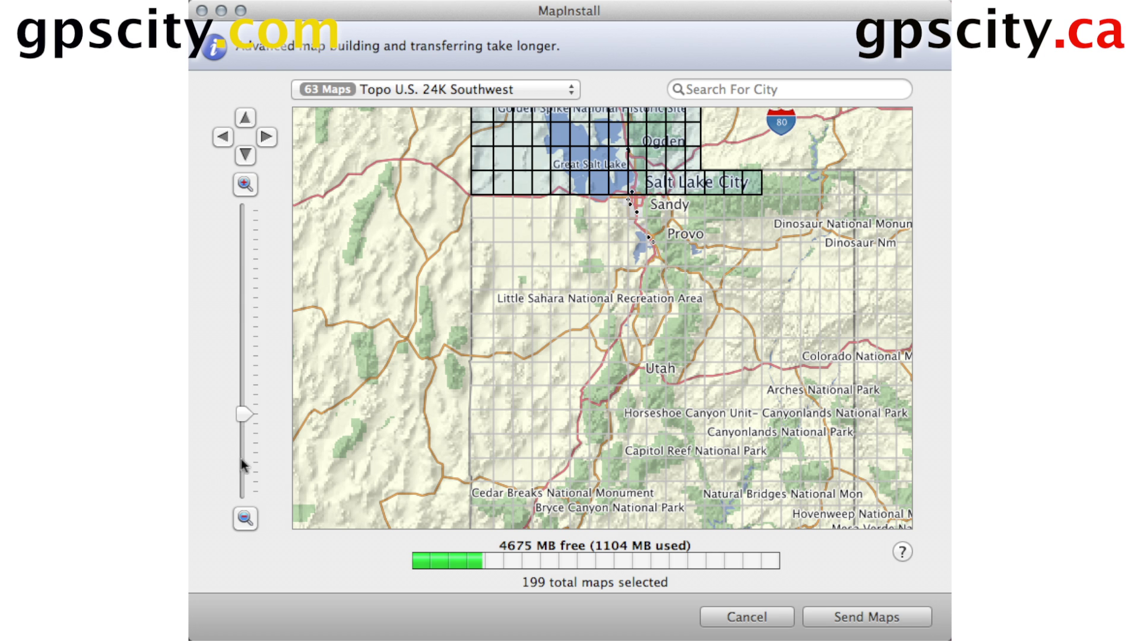
mouse_move(244, 411)
left_mouse_down()
mouse_move(242, 289)
mouse_move(254, 426)
left_mouse_up()
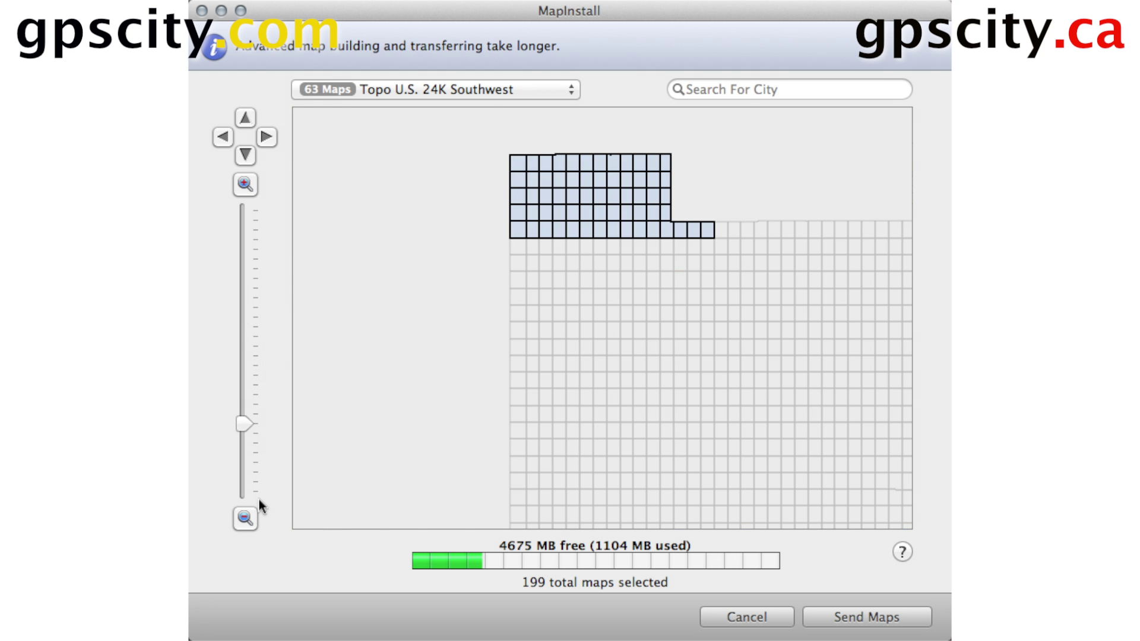
left_click(266, 138)
left_click(266, 138)
left_click(266, 137)
left_click(266, 137)
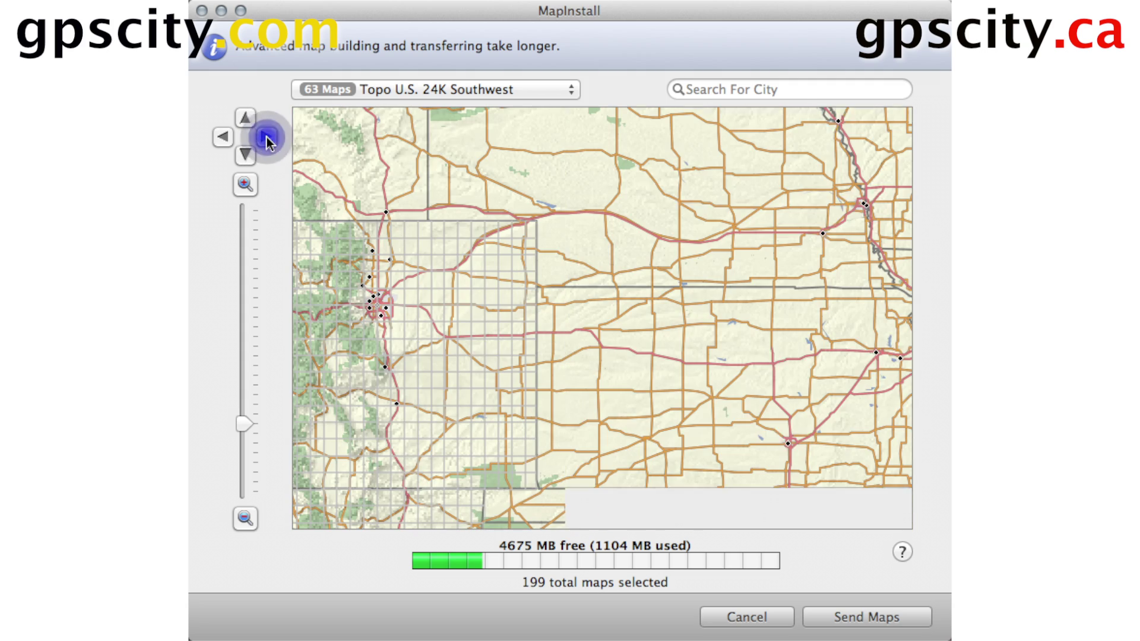
left_click(224, 138)
left_click(223, 138)
left_click(223, 137)
left_click(224, 138)
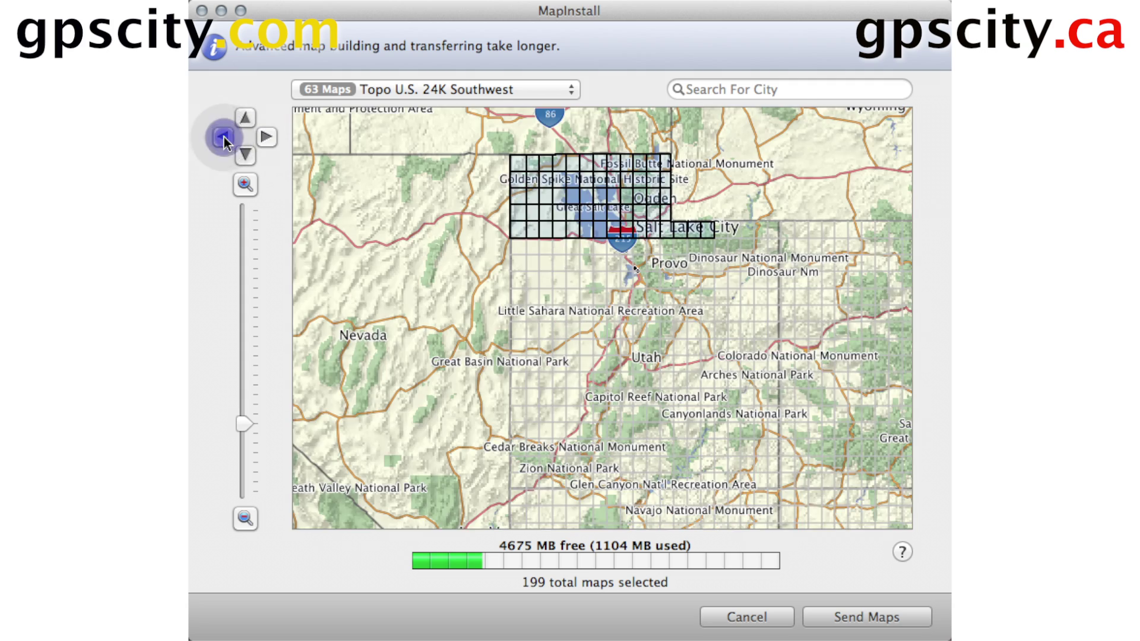
left_click(722, 90)
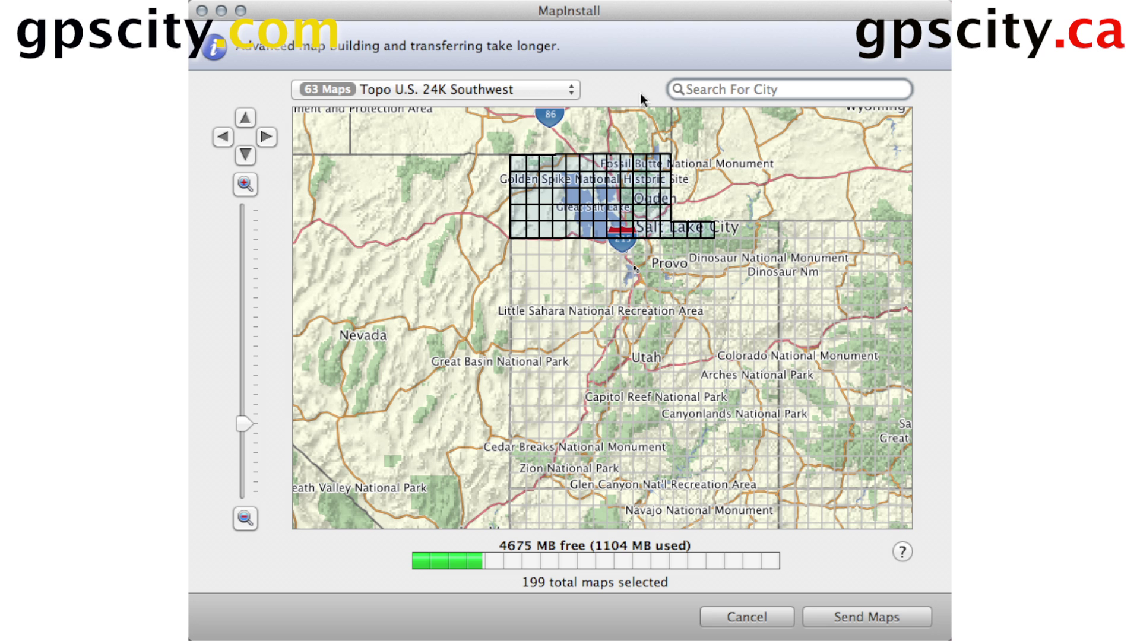
Step: Switch back to Topo Canada v4 and search for the city 'calgary'
left_click(557, 91)
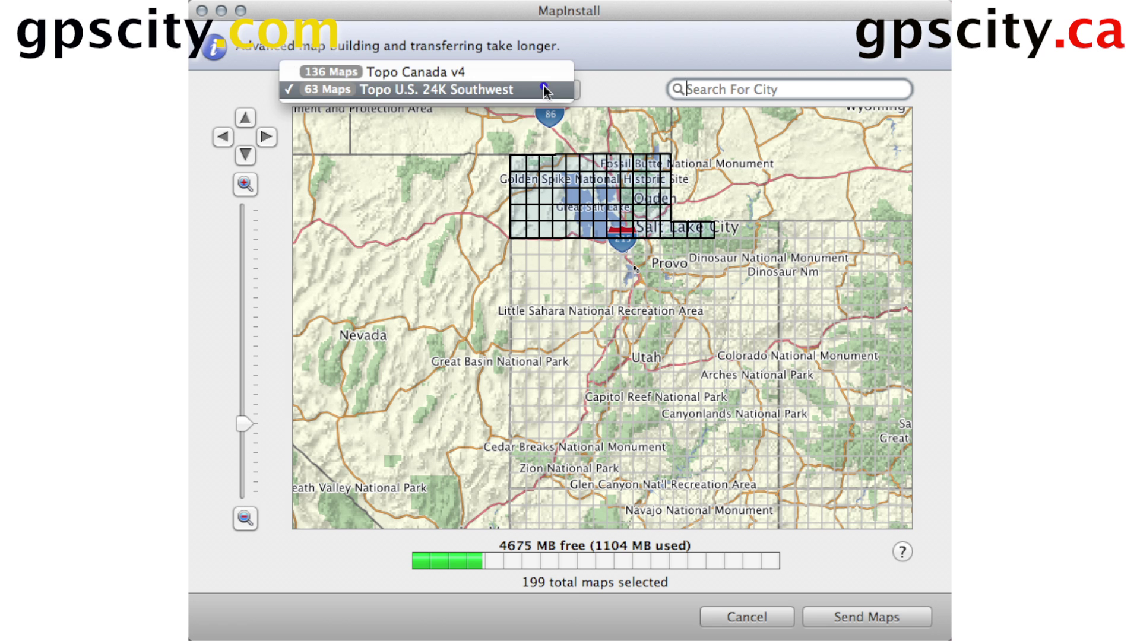
left_click(507, 72)
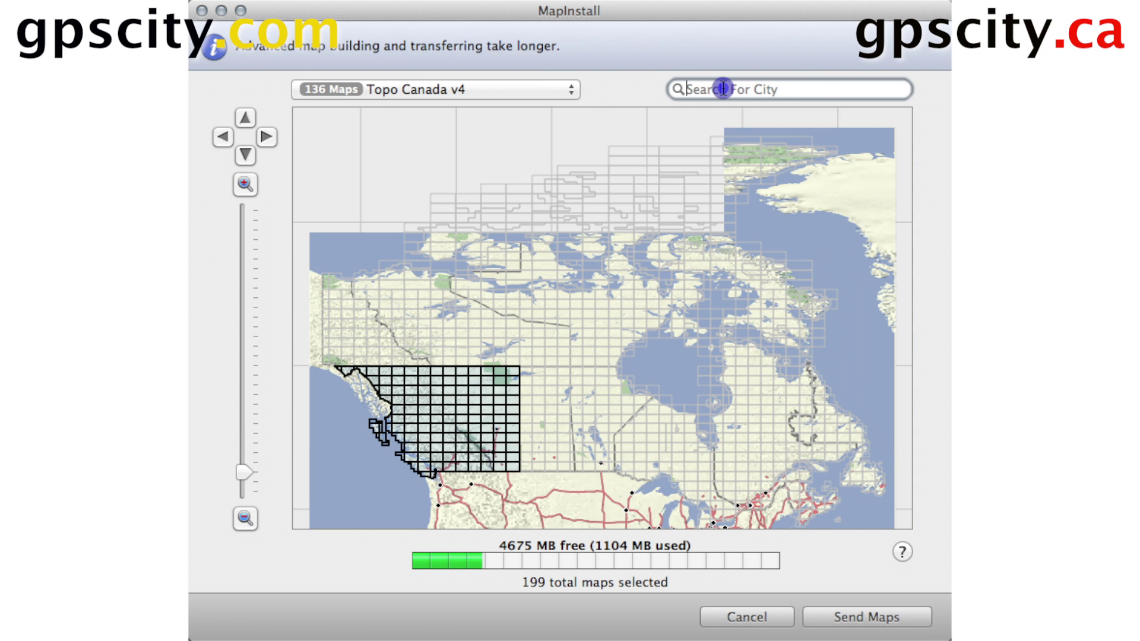
type("calgary")
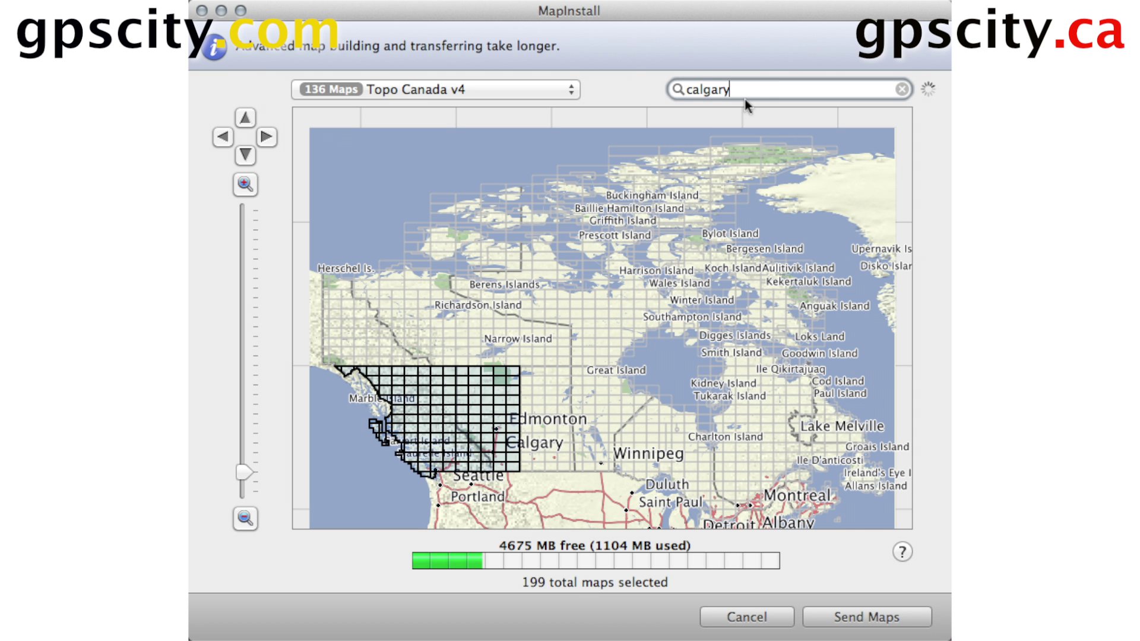
key("Return")
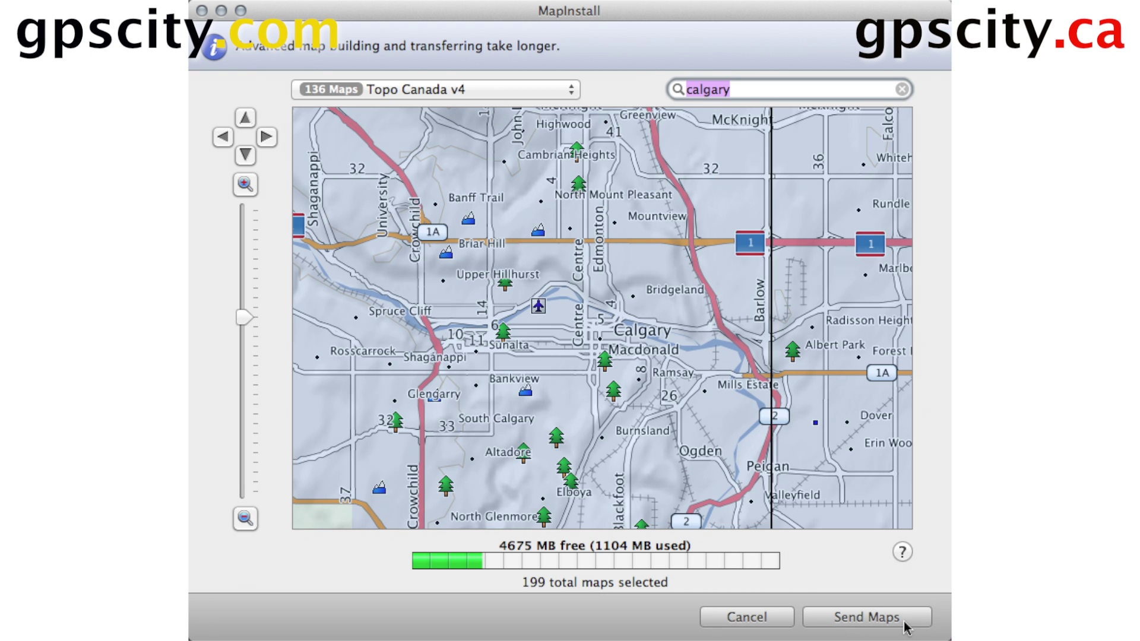
Step: Send the selected maps and confirm to begin installing them on the GPSMAP 62s
left_click(879, 621)
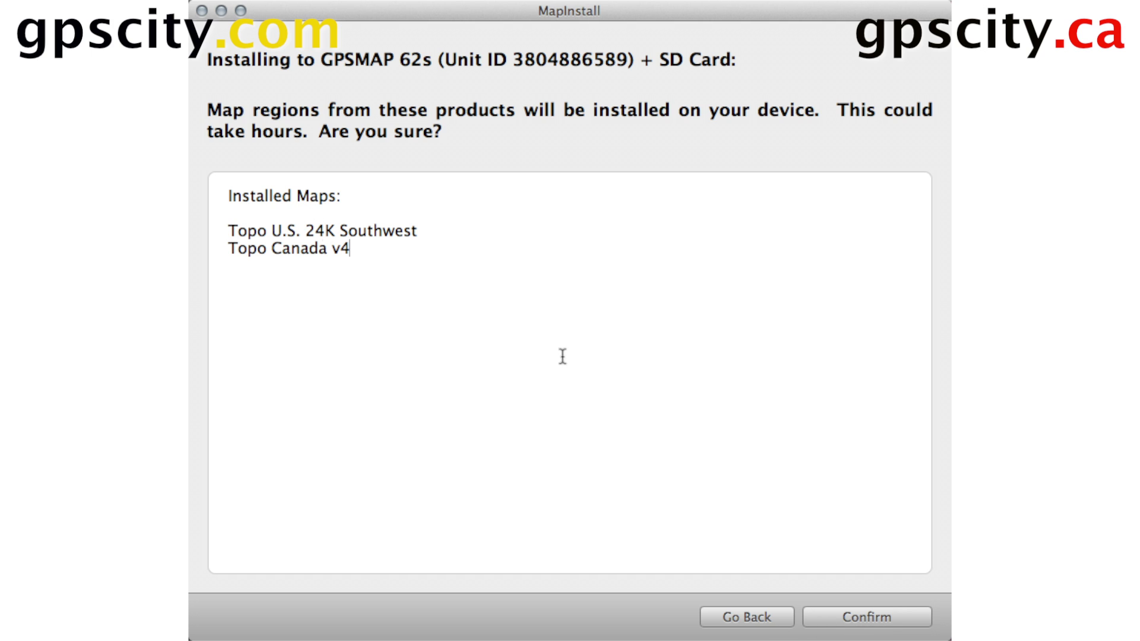
left_click(881, 620)
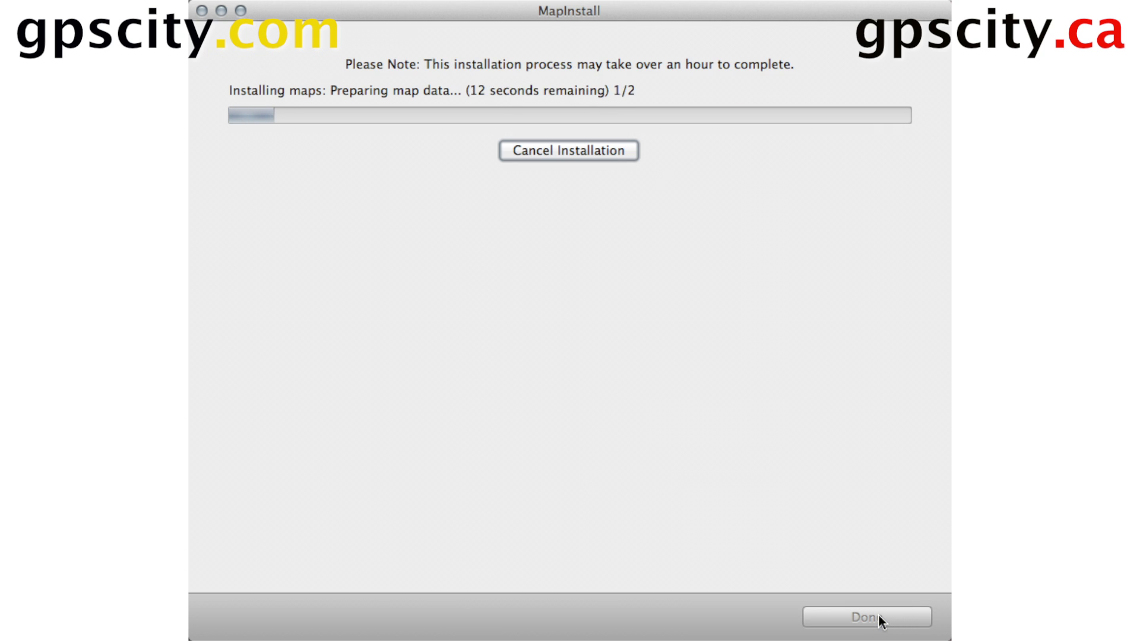